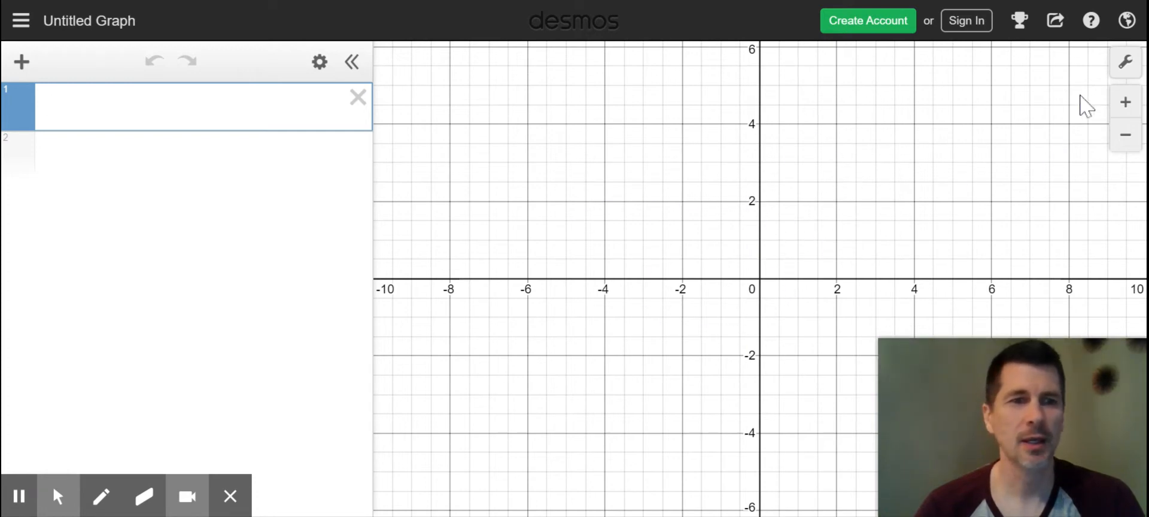
Step: Turn on Projector Mode for the graph and close the graph settings
click(1127, 64)
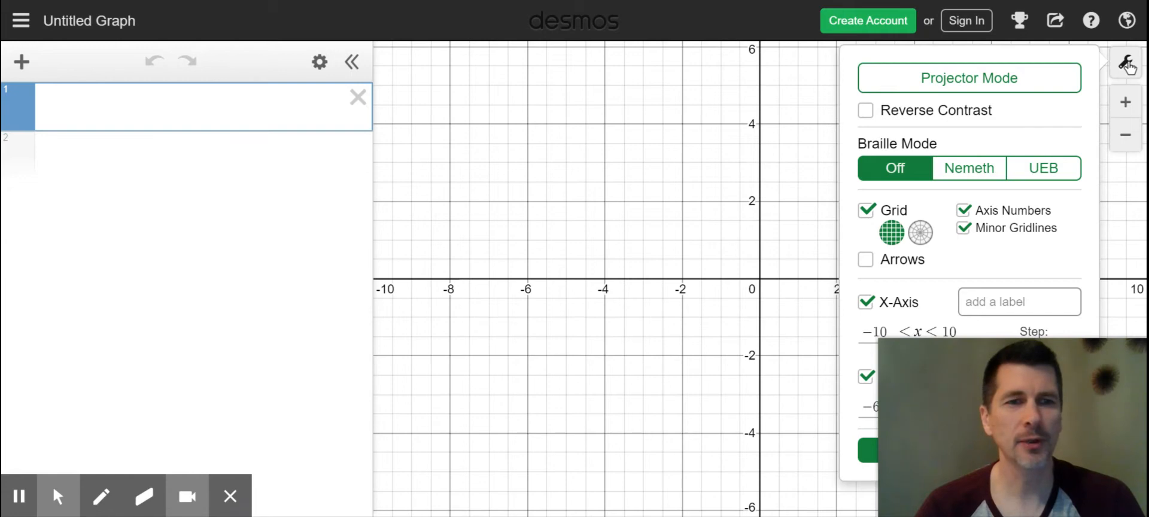
click(977, 79)
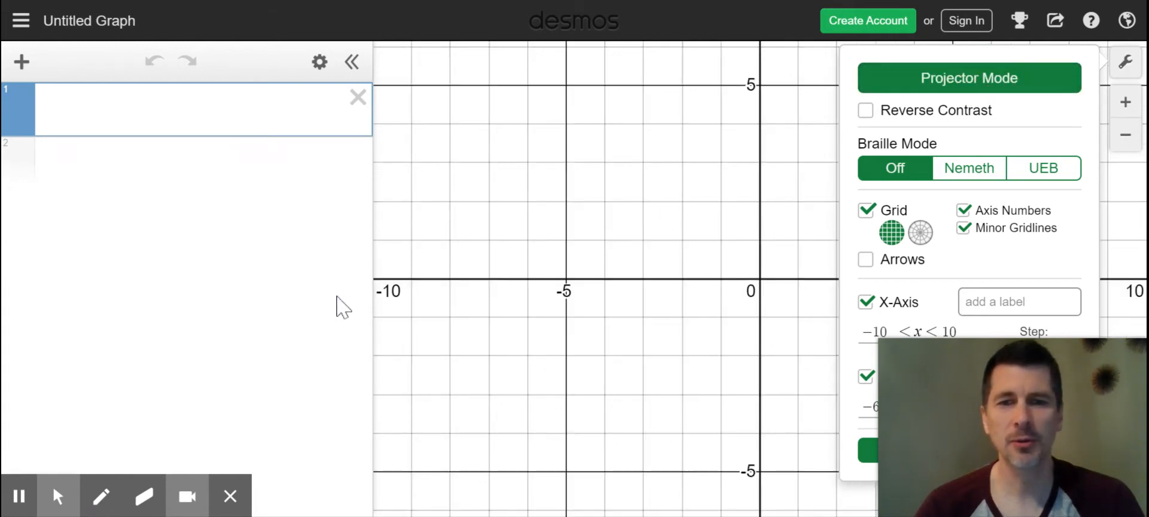
click(325, 289)
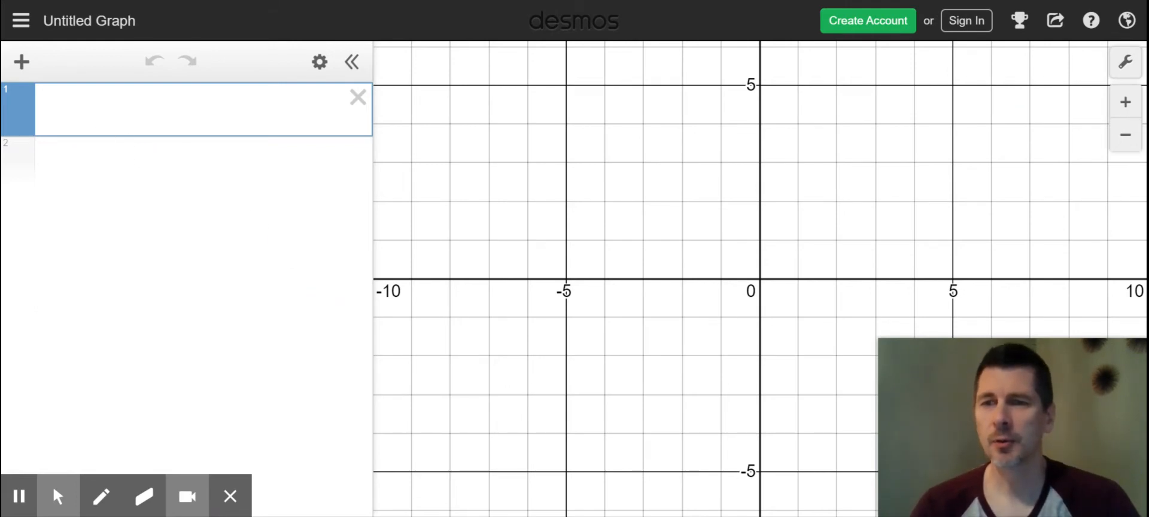
Step: Enter the equation y = x² as the first expression to graph the basic parabola
click(76, 110)
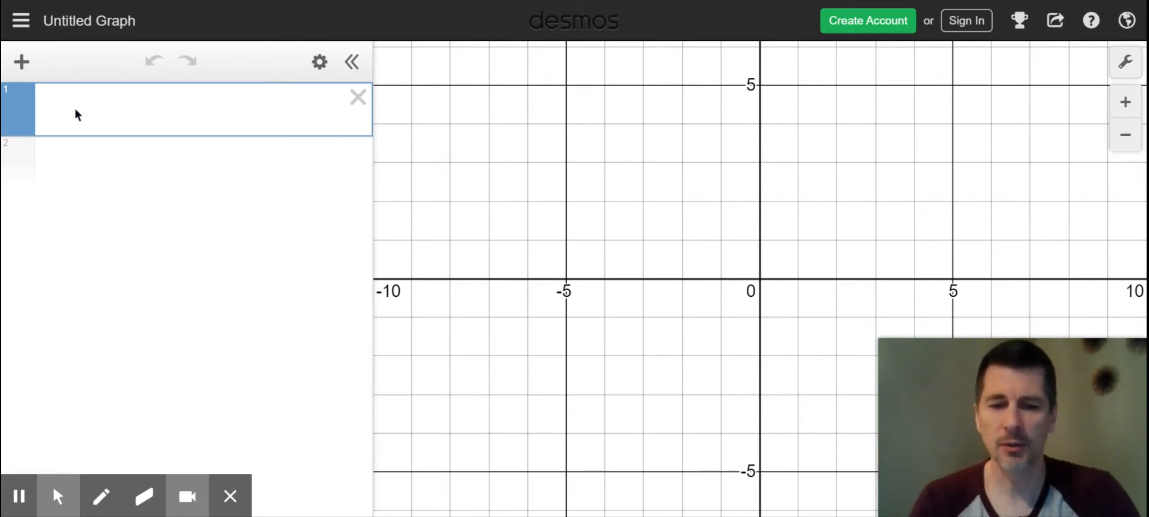
text(y)
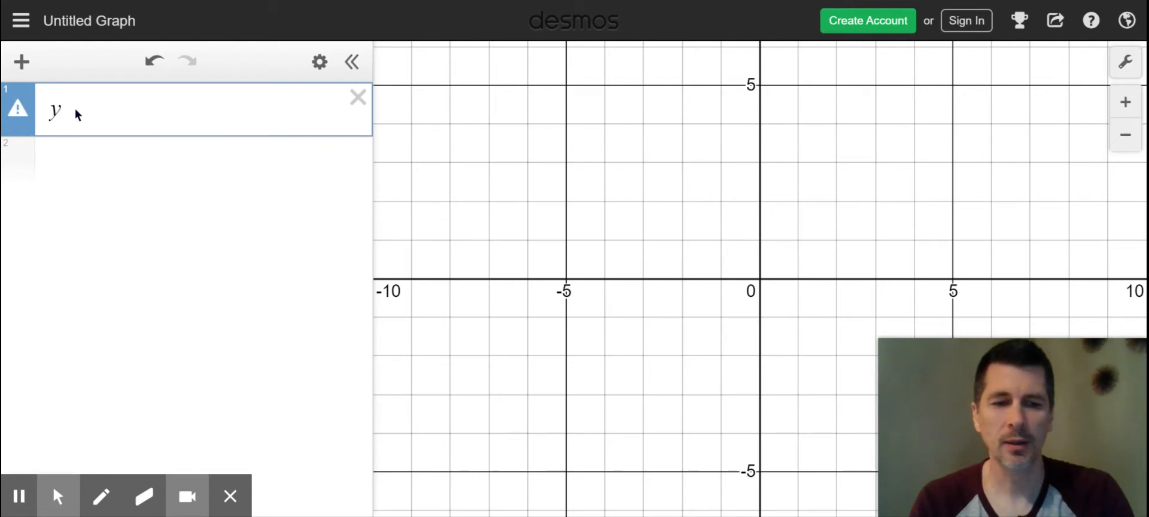
text(=x)
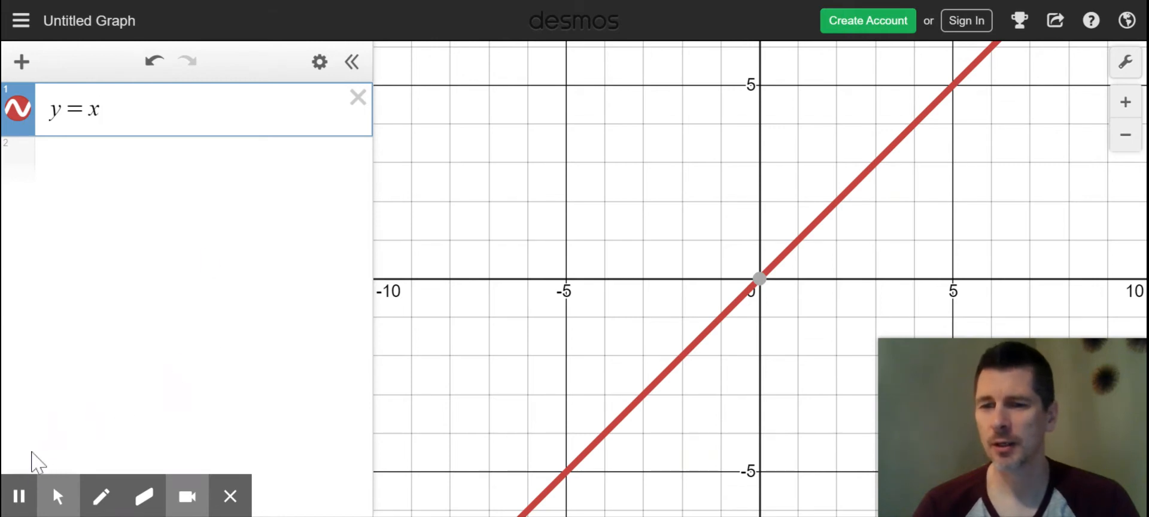
mouse_move(108, 503)
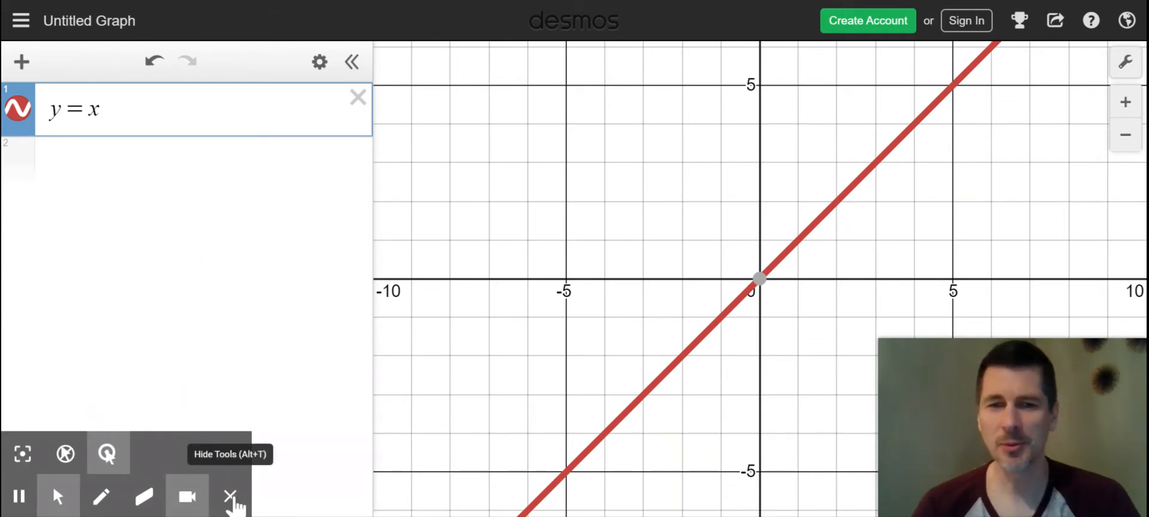
click(232, 499)
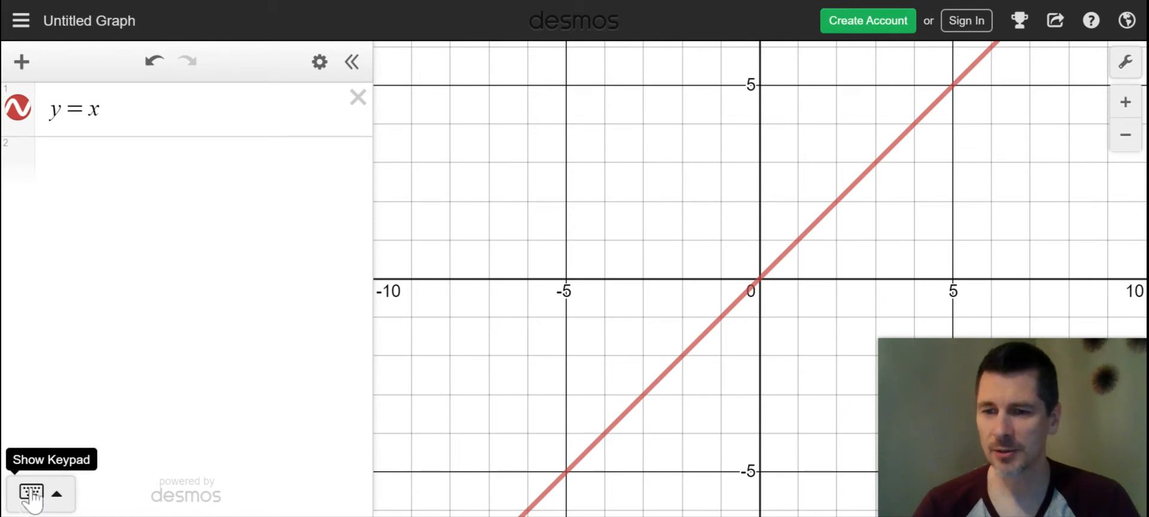
click(57, 499)
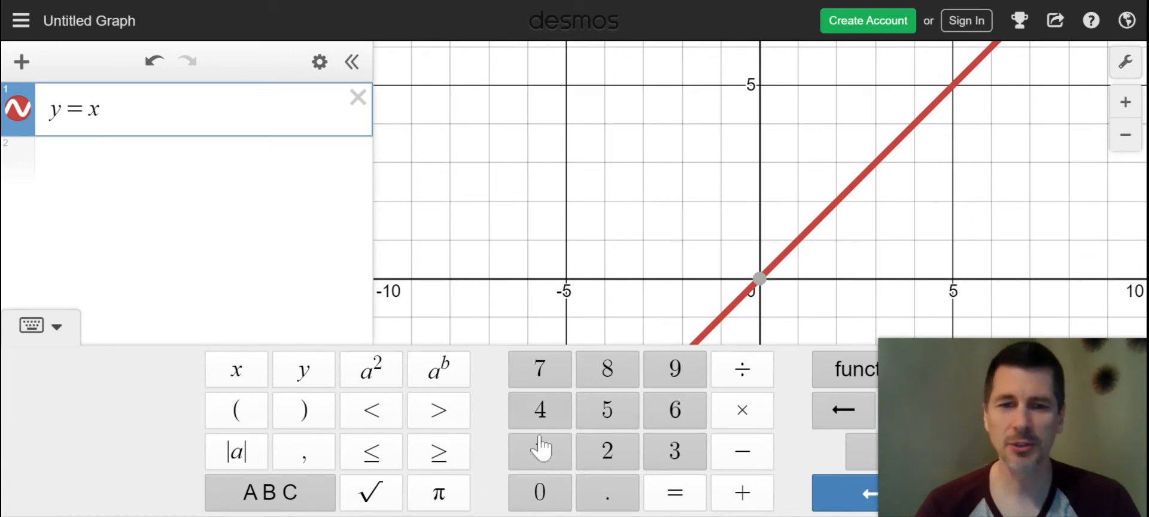
click(371, 379)
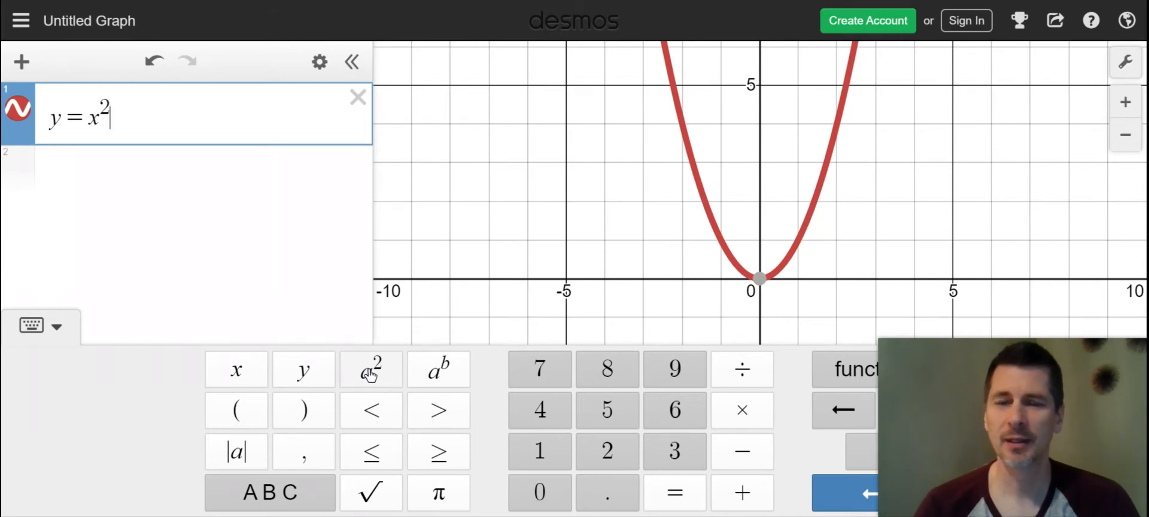
click(53, 328)
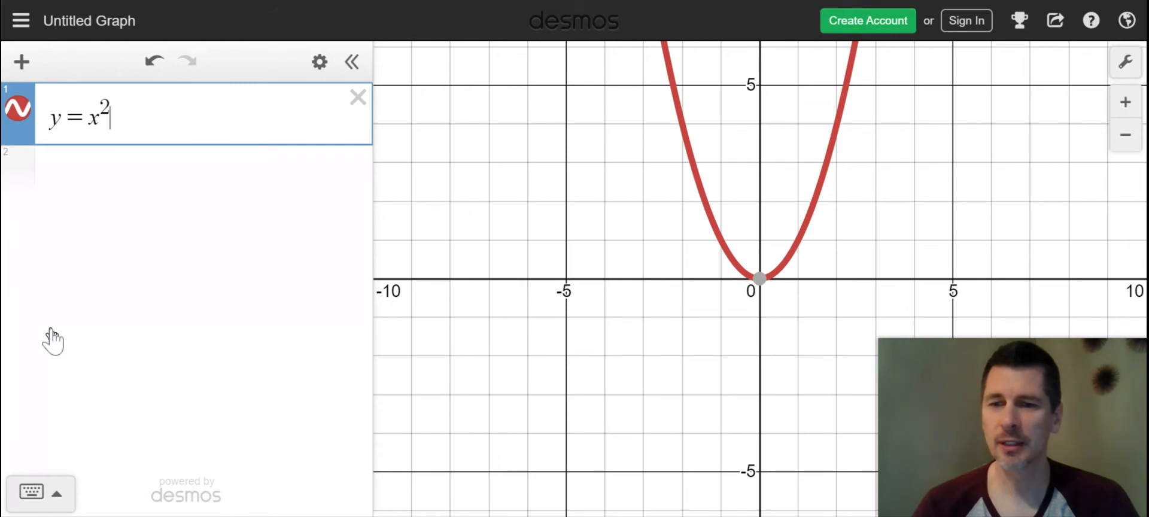
Step: Trace points along the y = x² parabola, from near x = 3 on the right branch to (−2, 4) on the left branch
click(622, 224)
drag(622, 226, 560, 392)
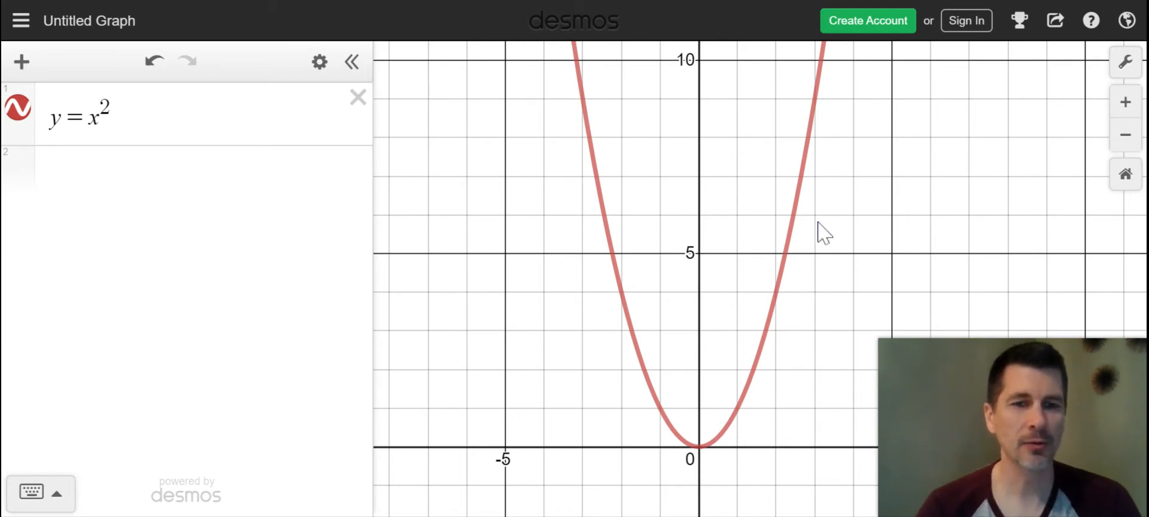
click(815, 108)
click(815, 107)
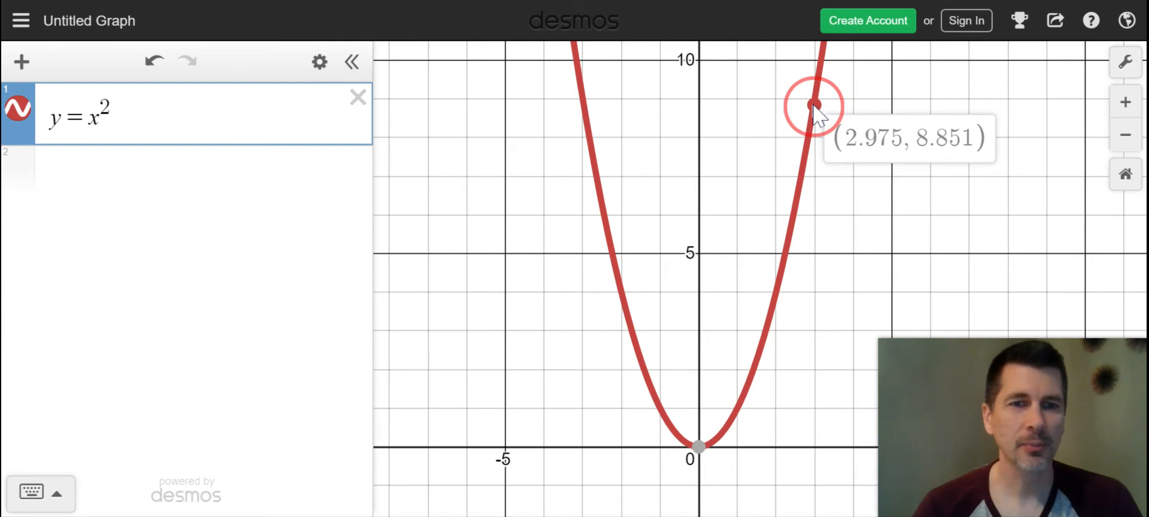
mouse_move(814, 105)
mouse_down()
mouse_move(820, 75)
mouse_move(789, 308)
mouse_move(731, 455)
mouse_move(682, 471)
mouse_move(590, 292)
mouse_move(599, 305)
mouse_up()
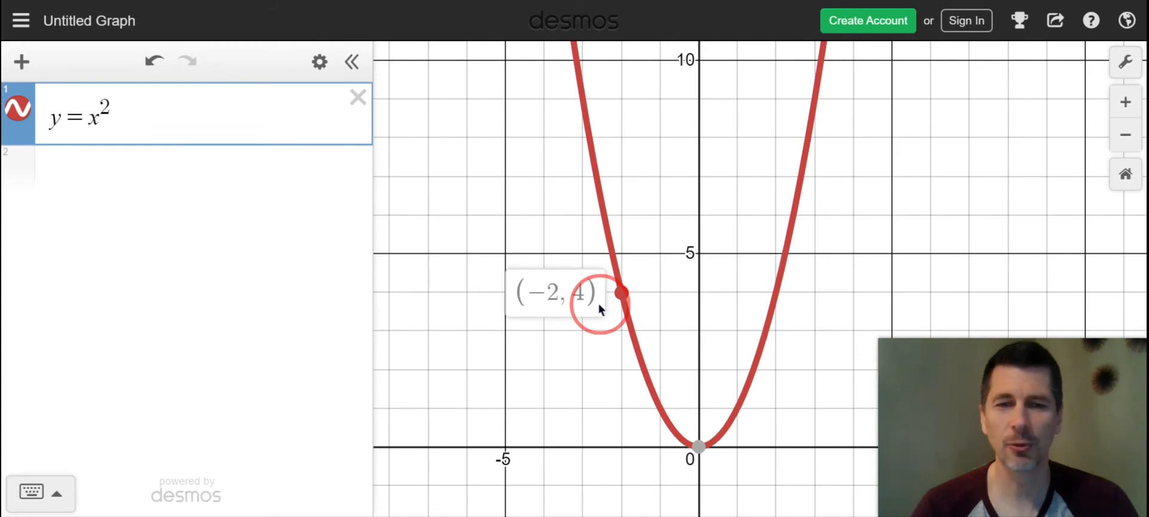
drag(598, 303, 599, 304)
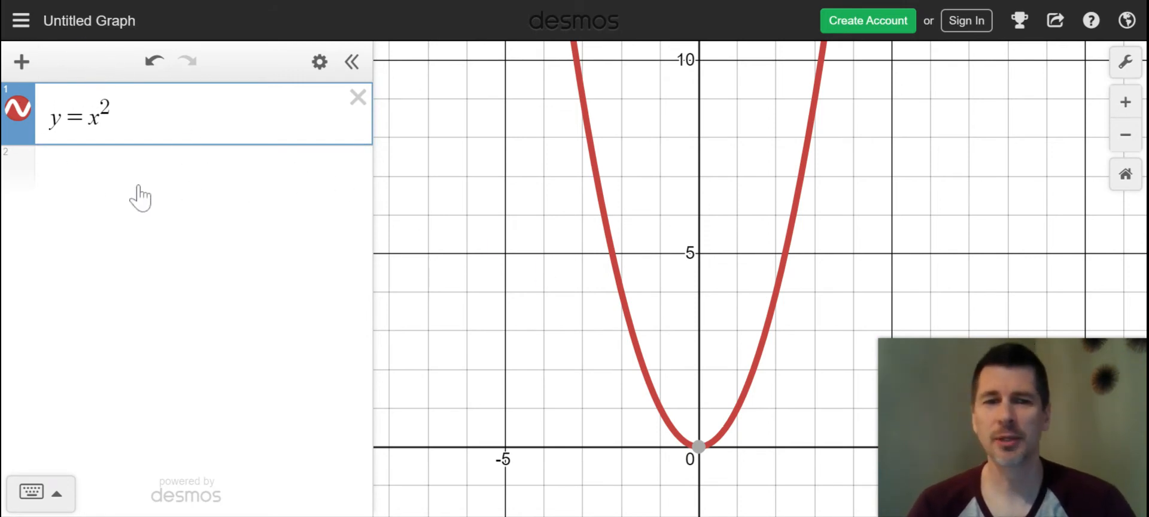
Step: Add the equation y = x² + 3 as the second expression to graph a vertically shifted parabola
click(73, 180)
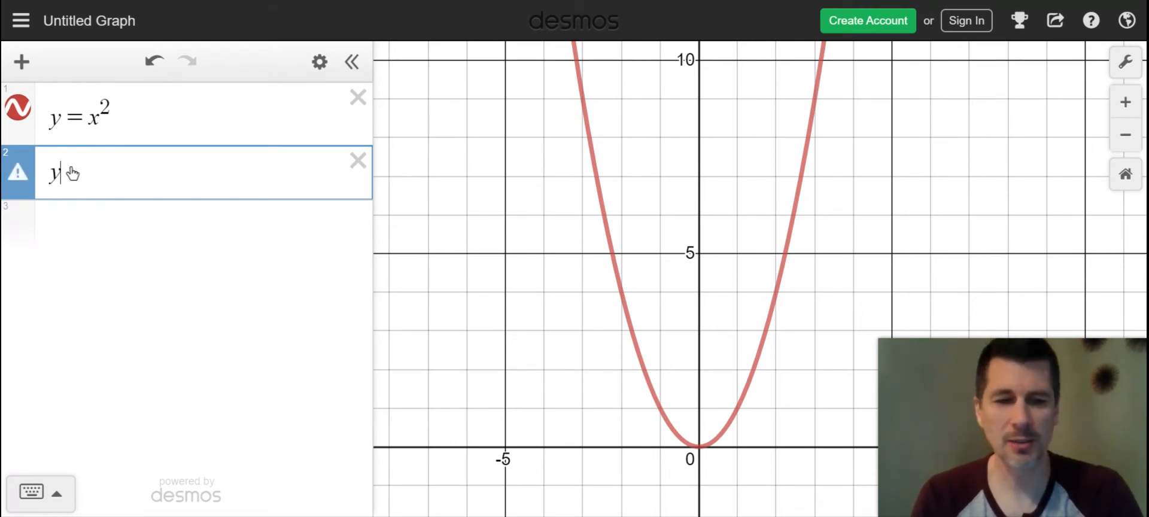
text(x)
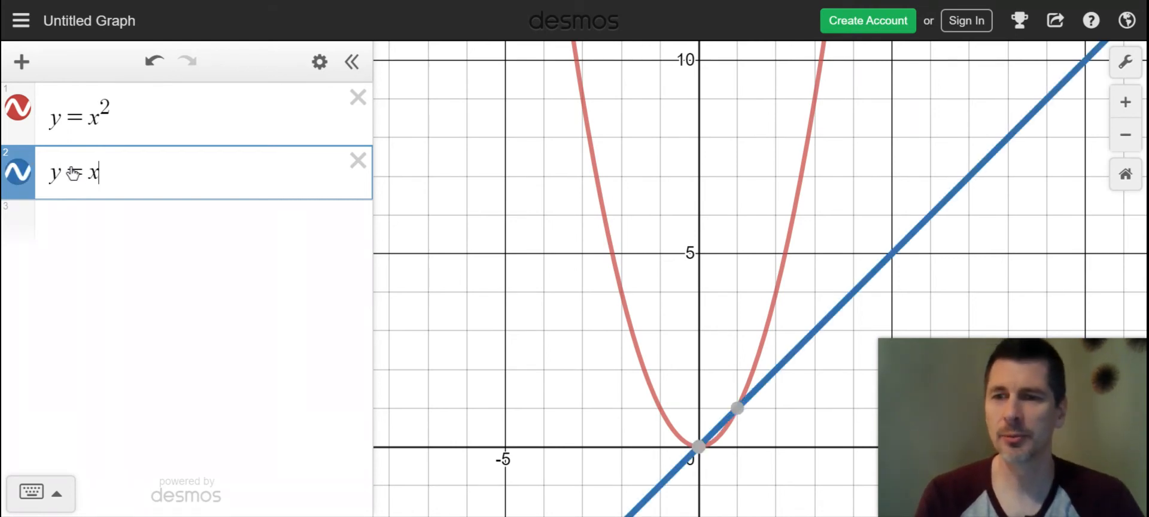
click(56, 499)
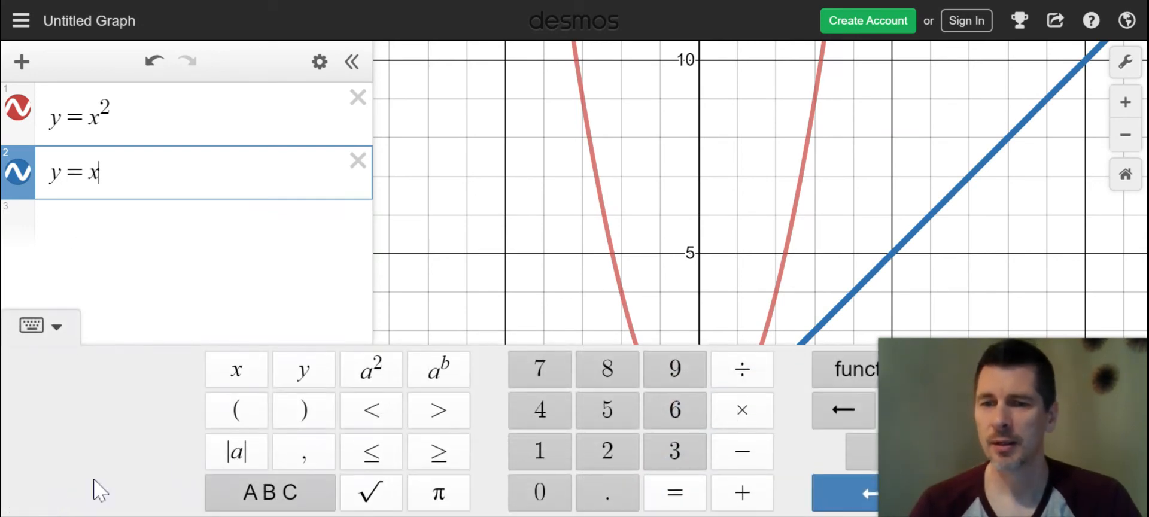
click(371, 378)
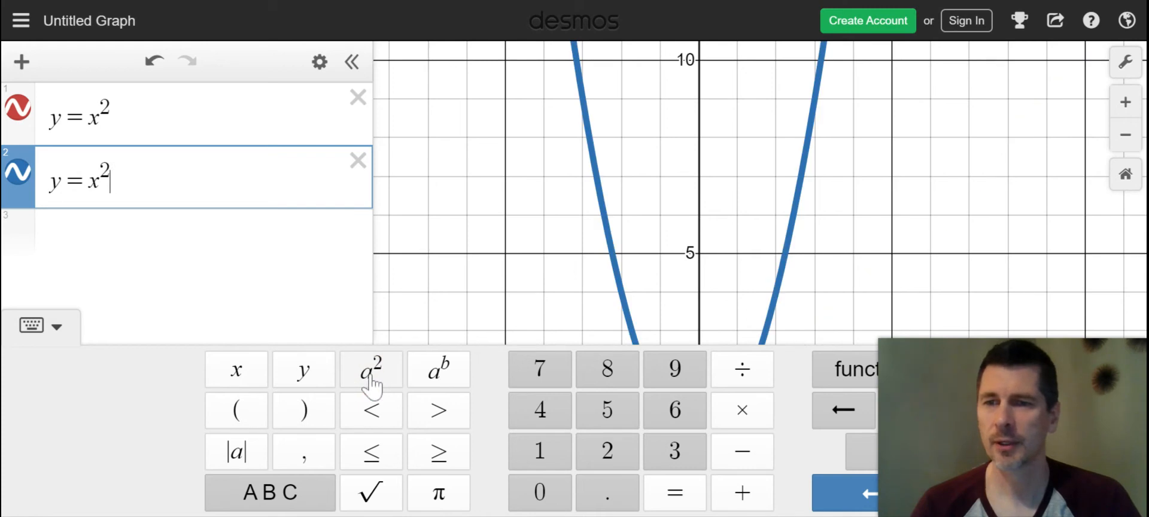
click(57, 328)
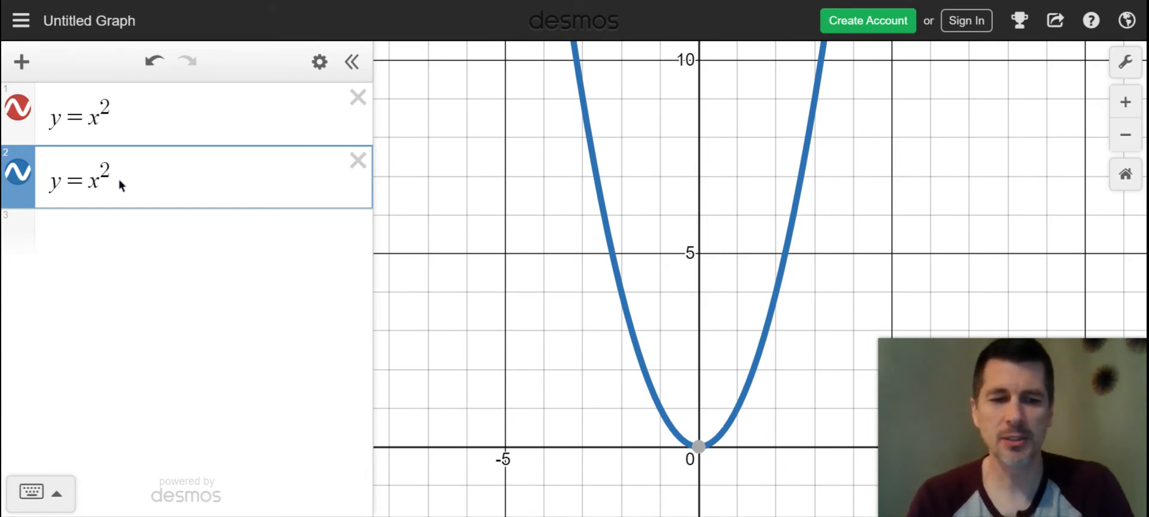
text(+)
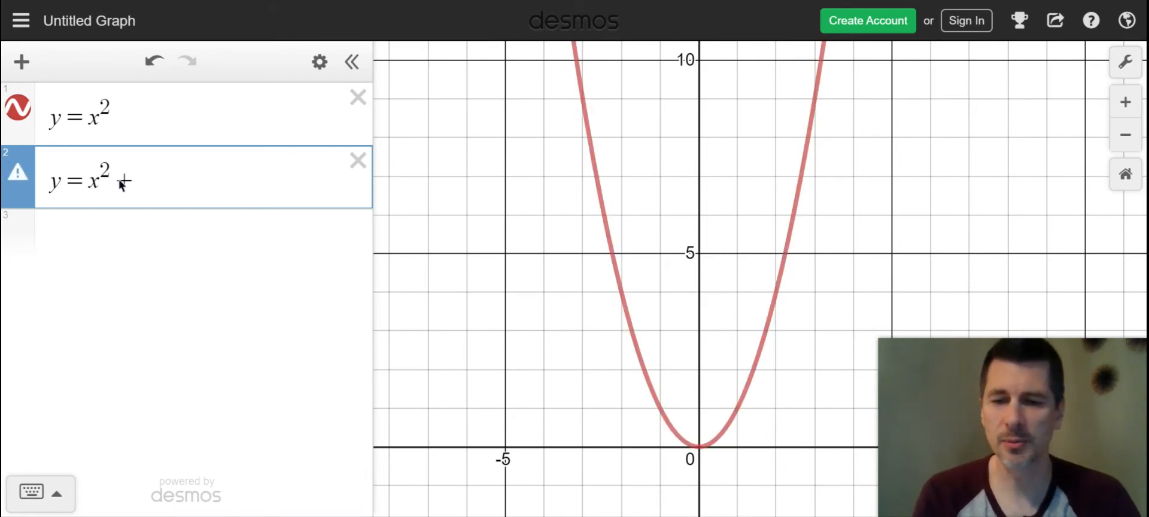
text(3)
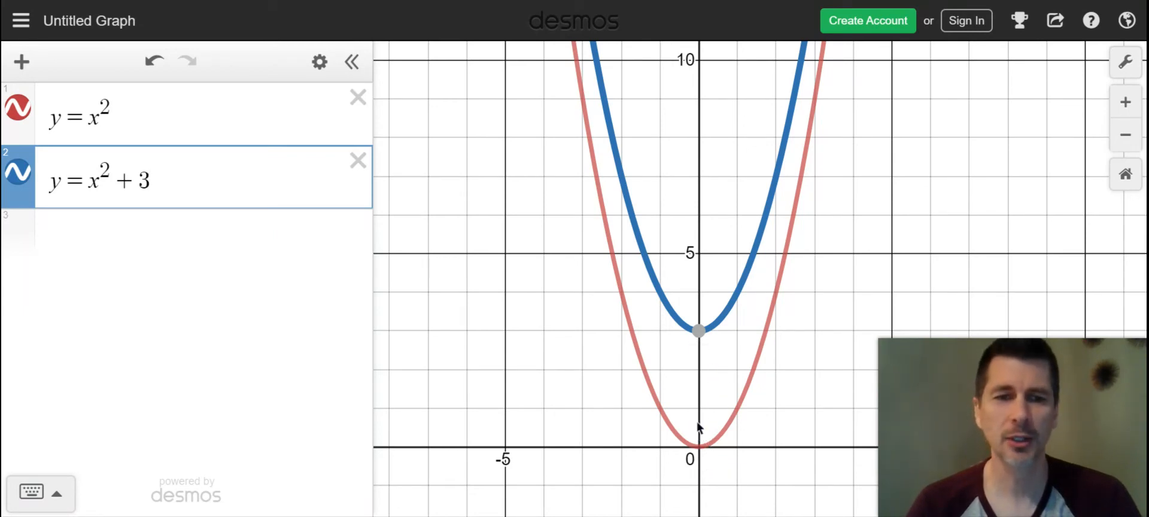
Step: Compare the y = x² + 3 curve with y = x² at the vertex and along the right branch
mouse_move(701, 331)
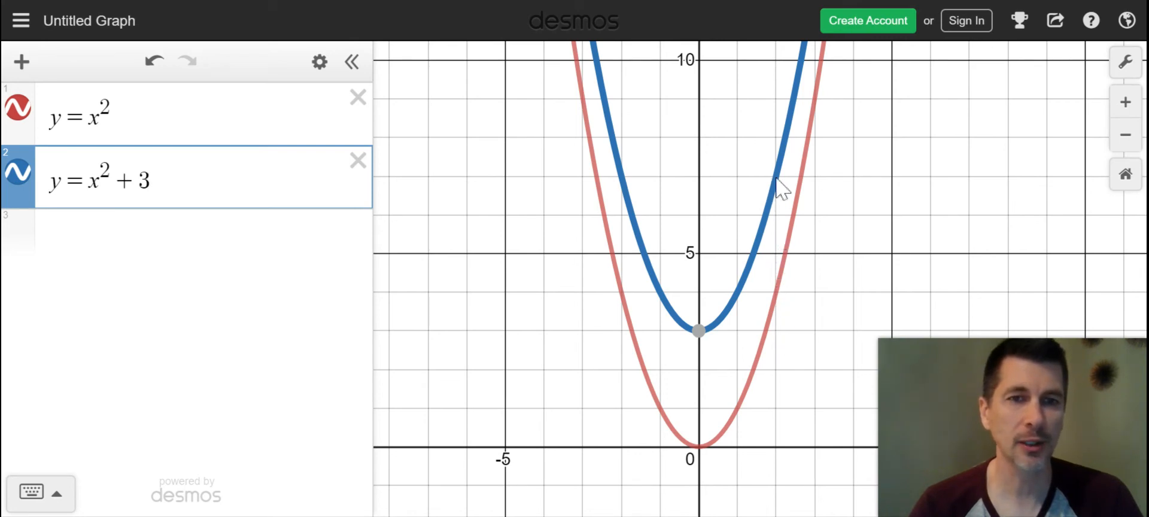
drag(705, 175, 712, 270)
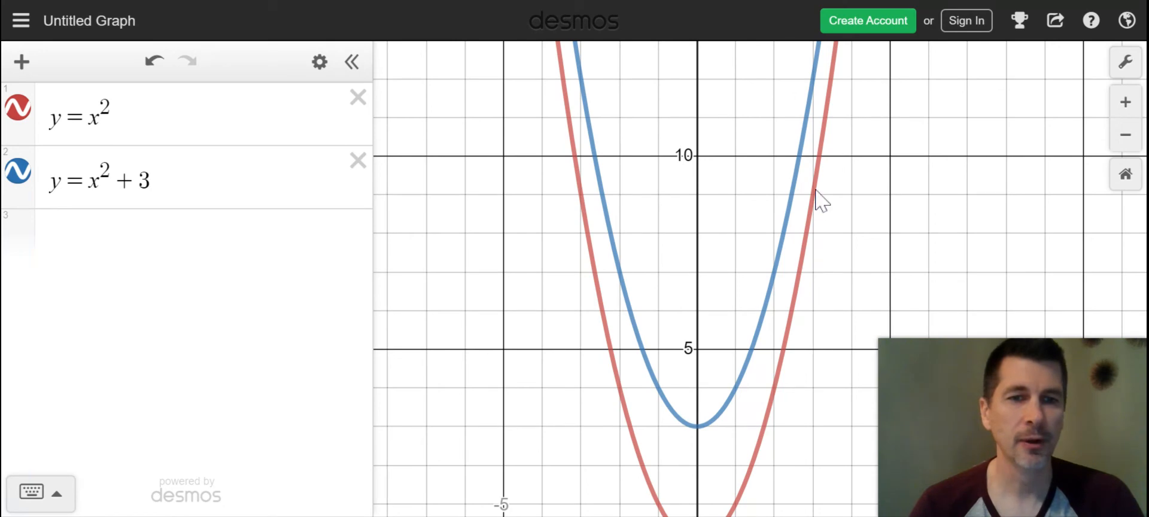
click(814, 82)
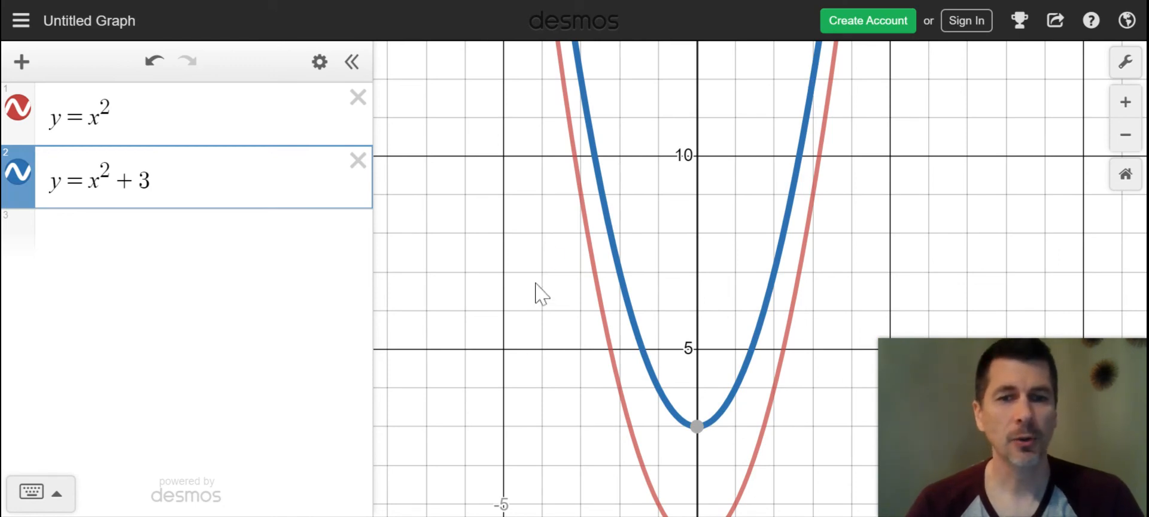
drag(542, 294, 568, 107)
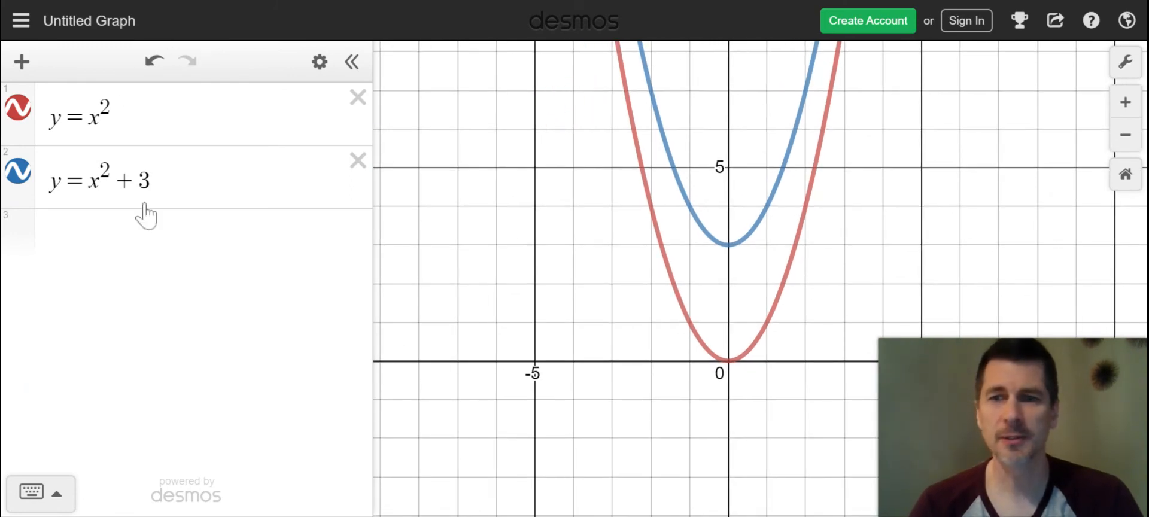
Step: Add the equation y = (x + 3)² as the third expression to graph a horizontally shifted parabola
click(71, 233)
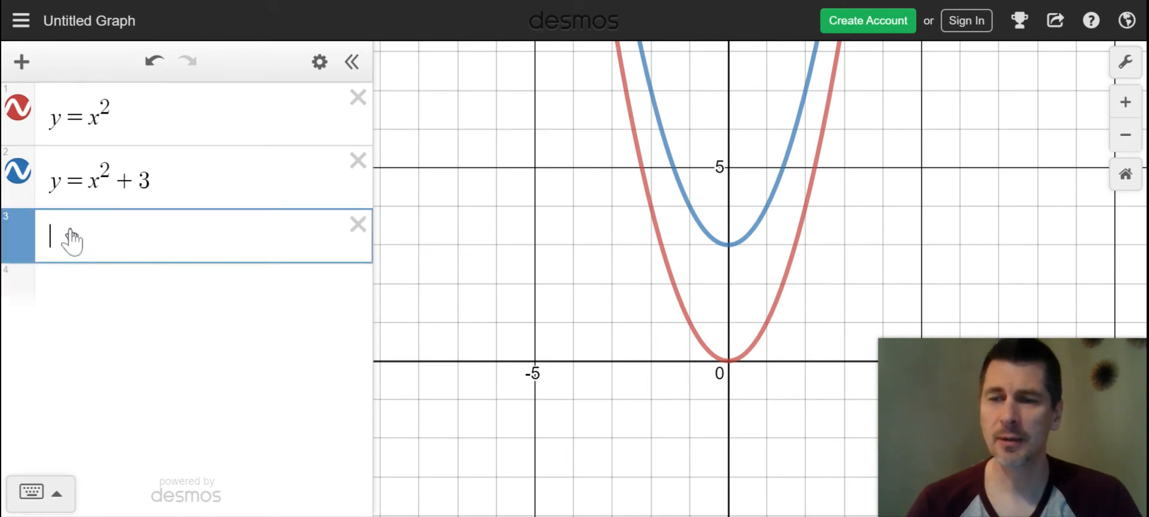
text(y)
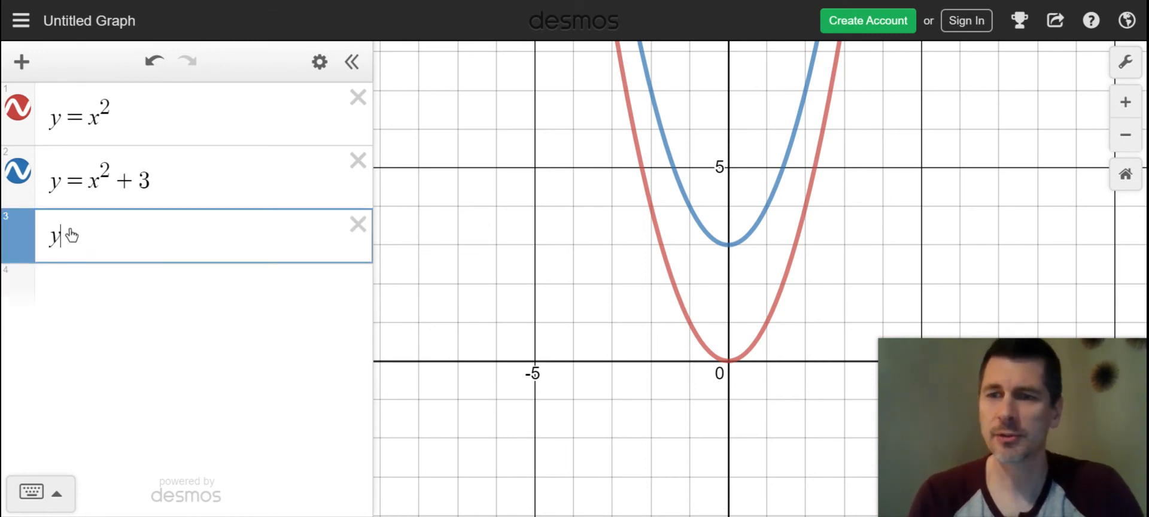
text(=)
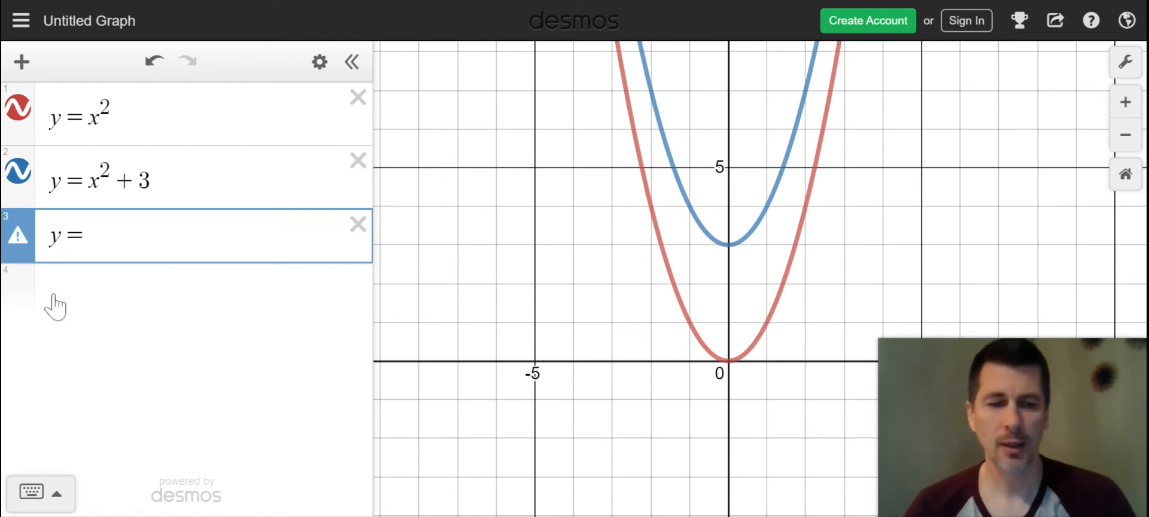
text(()
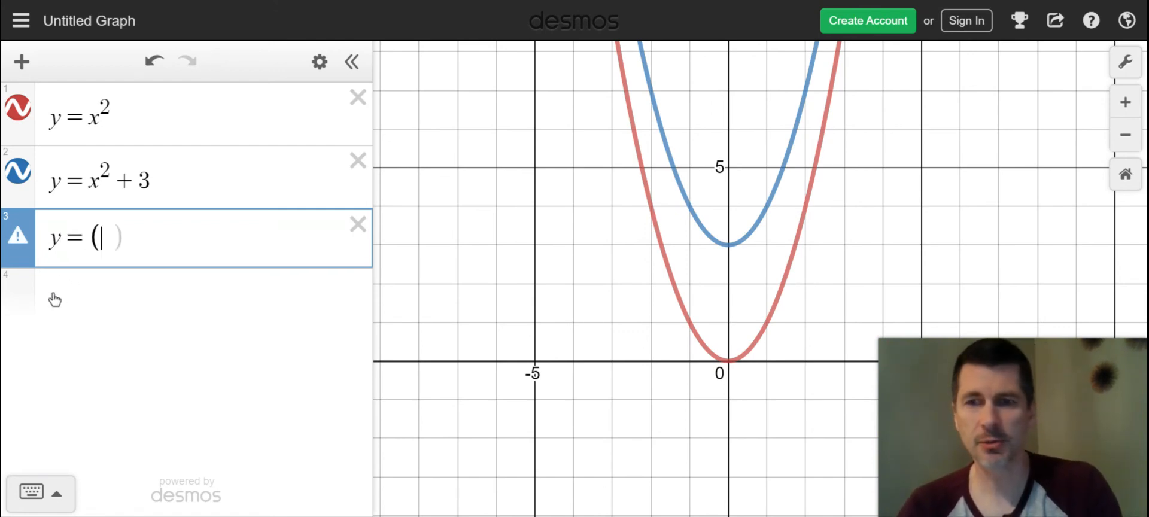
text(x)
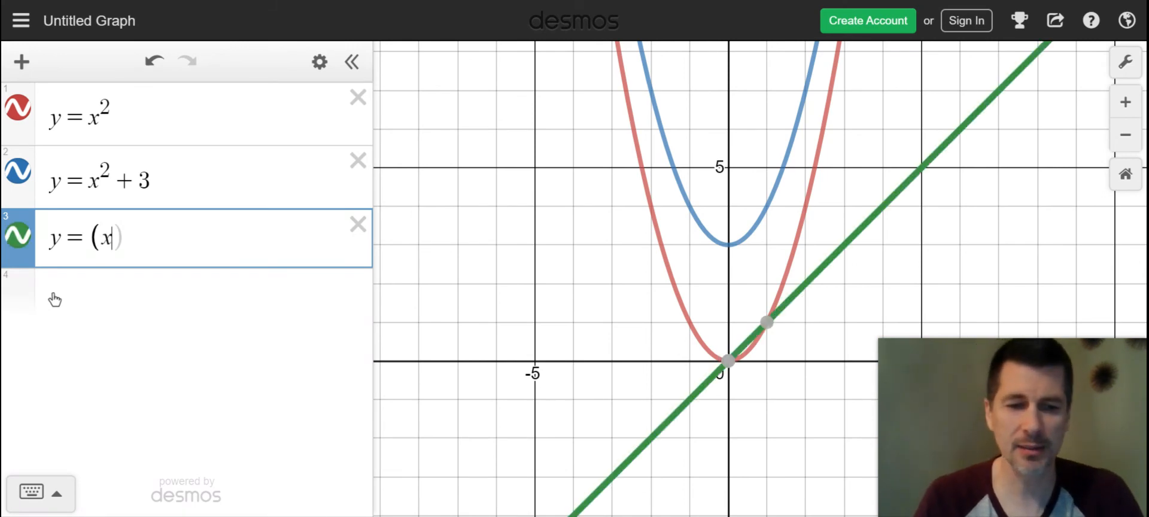
text(+3)
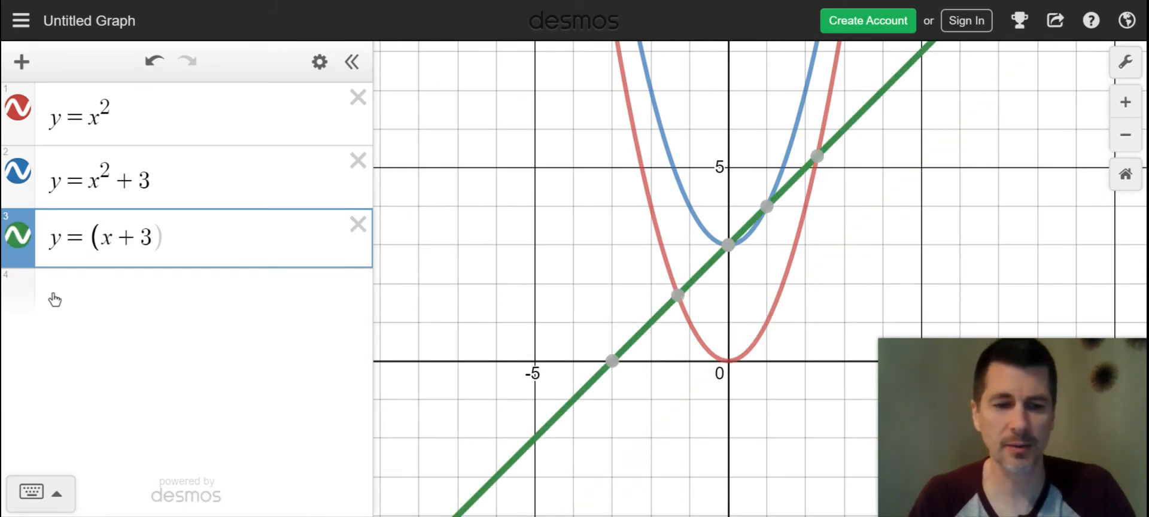
text(0)
key(BackSpace)
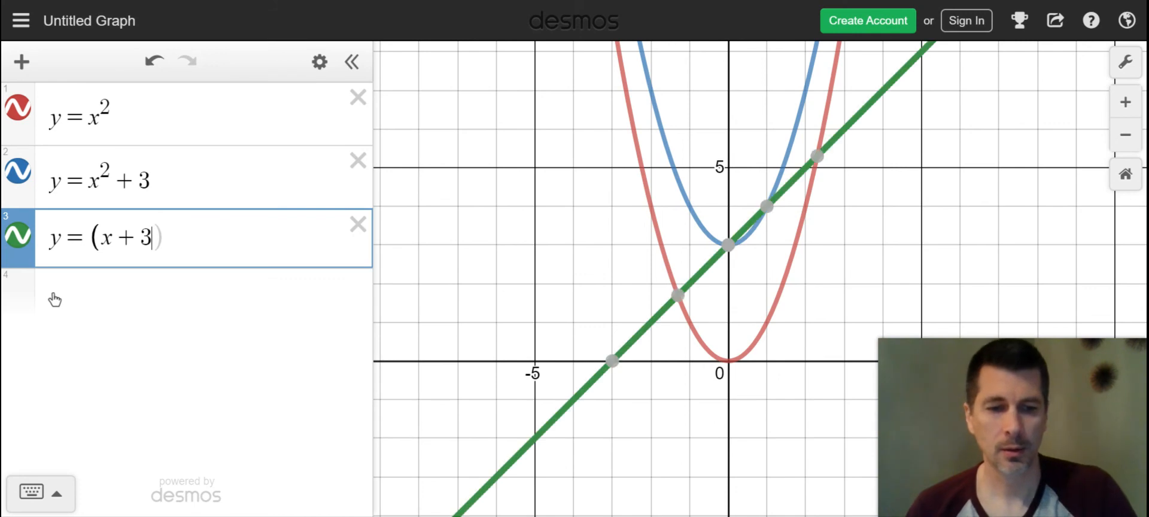
text())
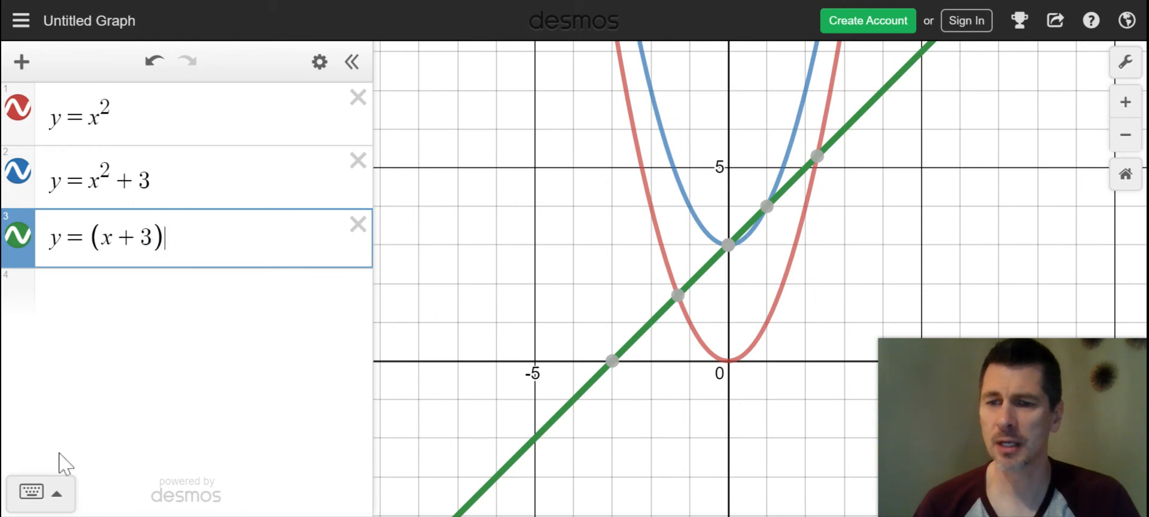
click(57, 495)
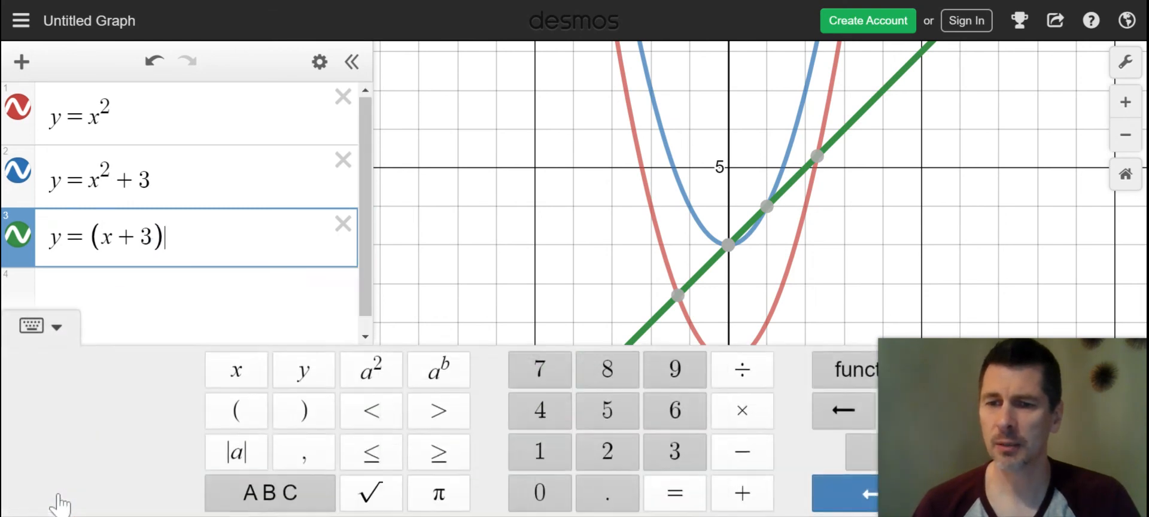
click(371, 371)
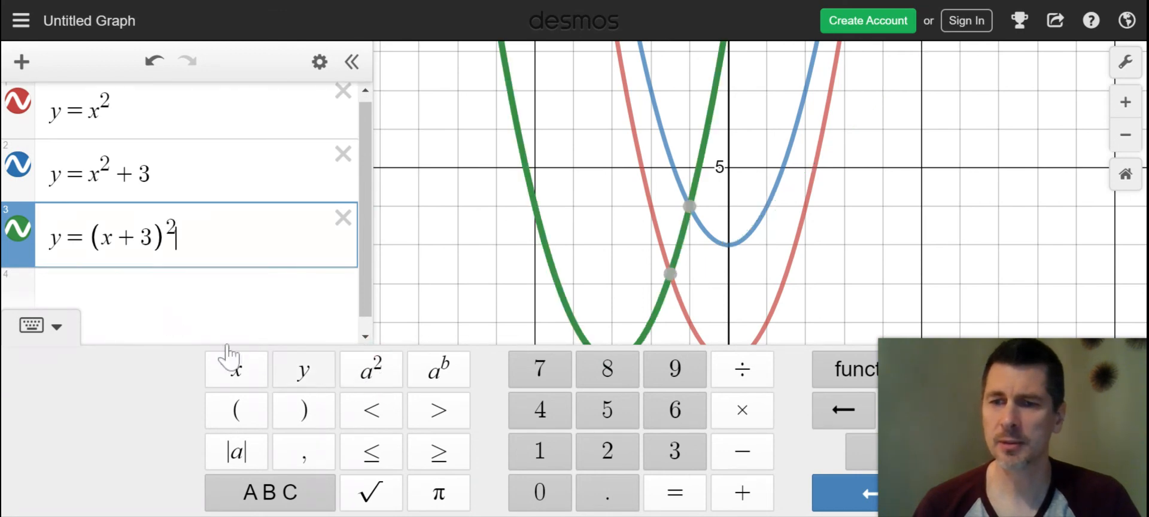
click(49, 332)
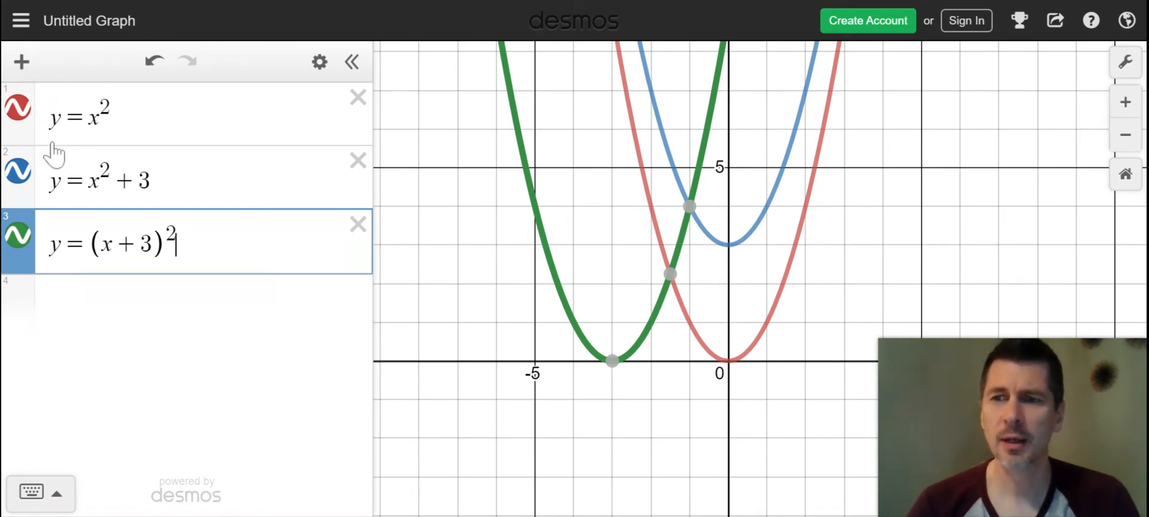
Step: Delete the y = x² + 3 expression and inspect the vertex coordinates of the y = (x + 3)² parabola
click(18, 174)
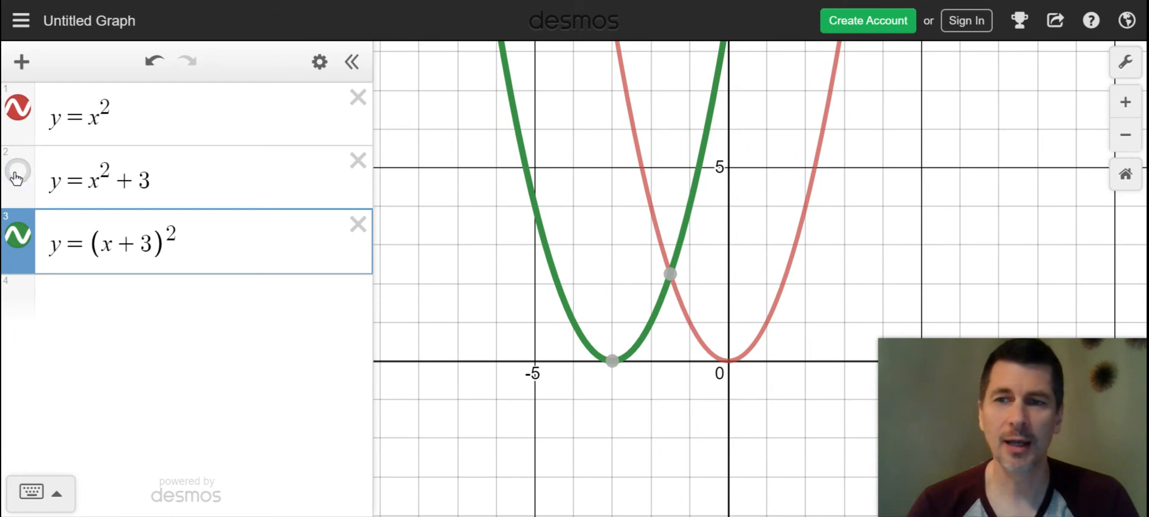
click(18, 175)
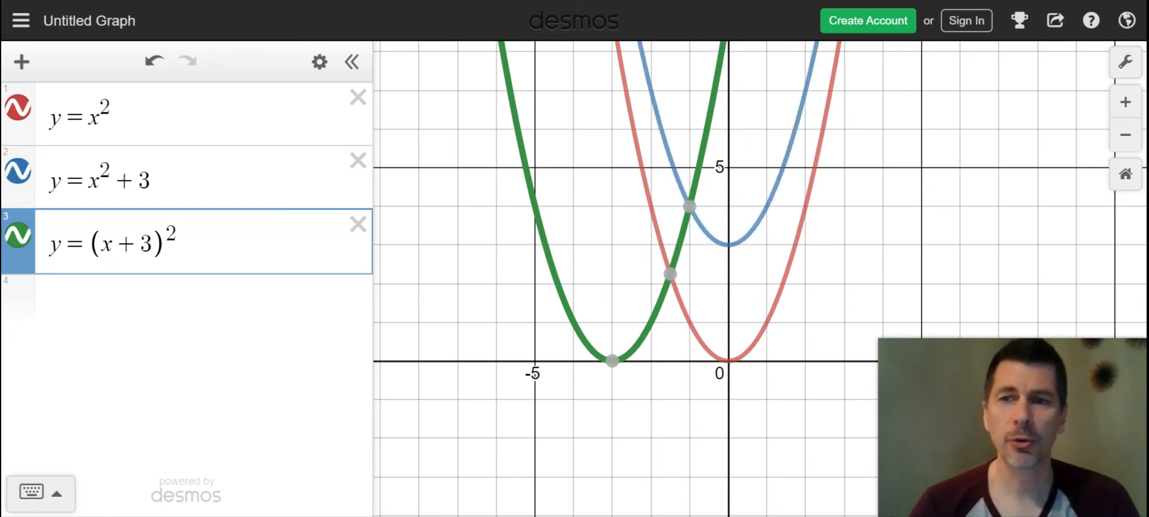
click(359, 164)
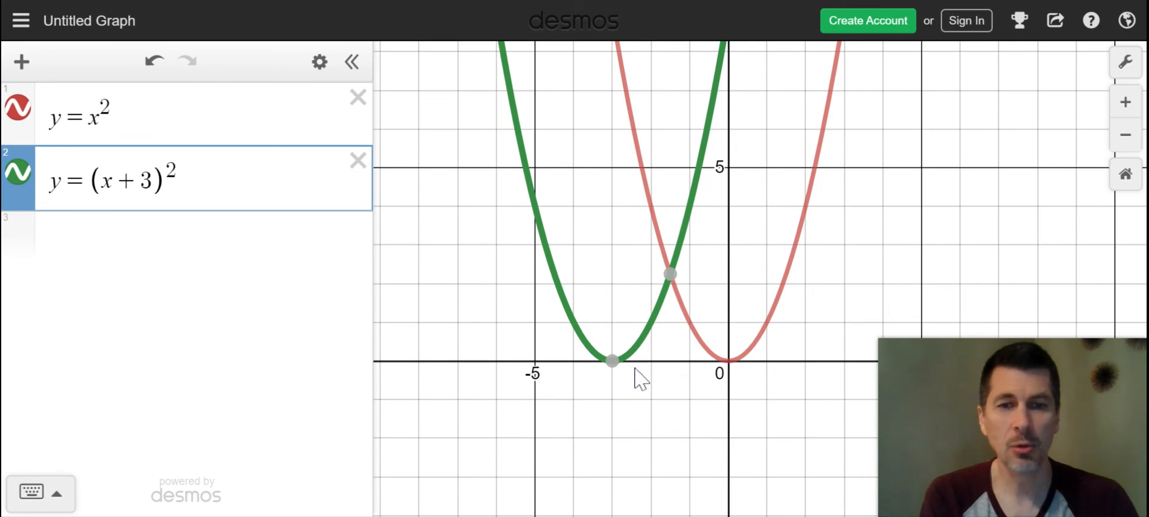
mouse_move(611, 363)
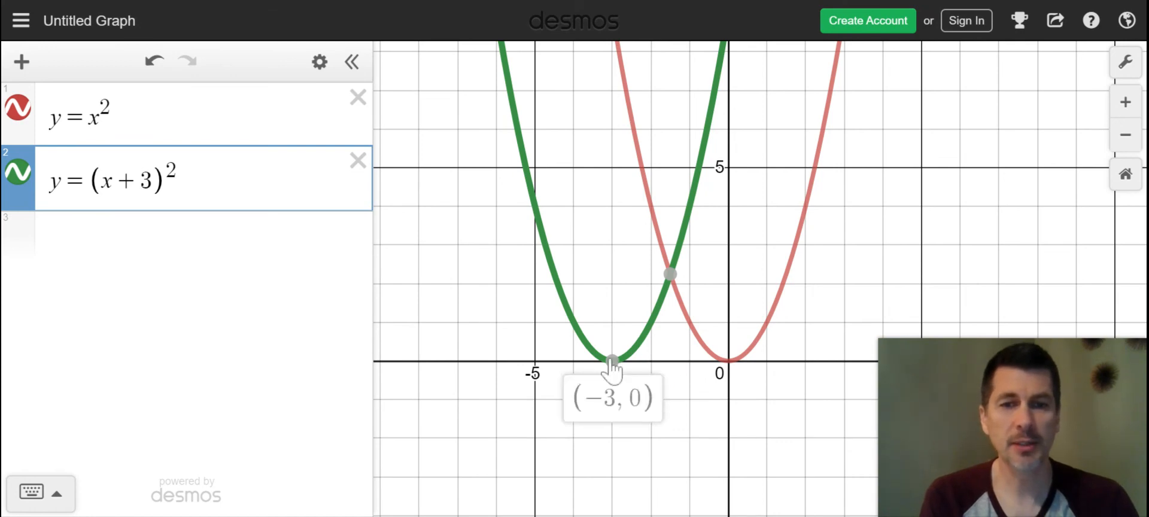